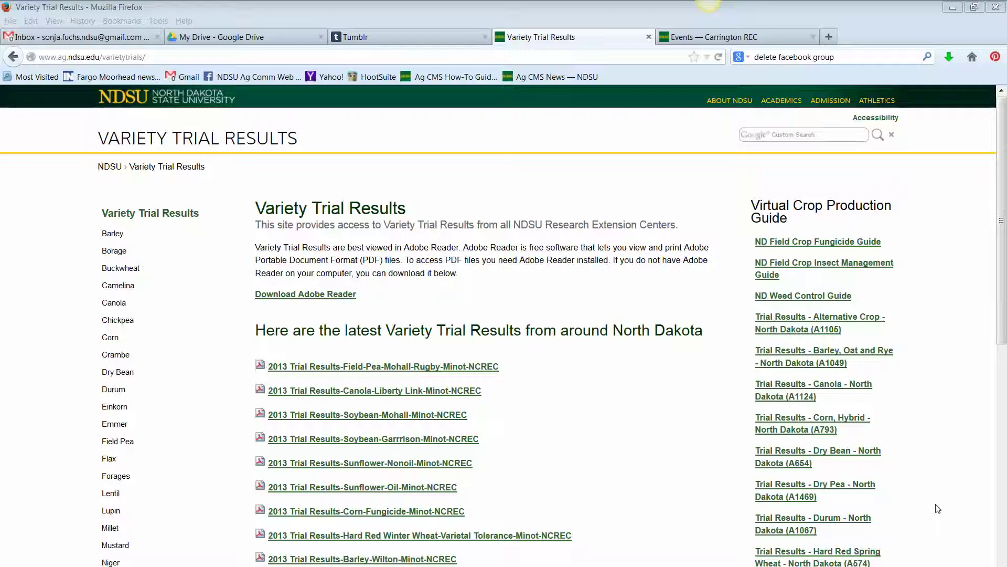
Step: Switch from the Variety Trial Results page to the My Drive – Google Drive tab
click(205, 38)
Step: Create a new Google Form from Drive with the Argyle theme
click(51, 175)
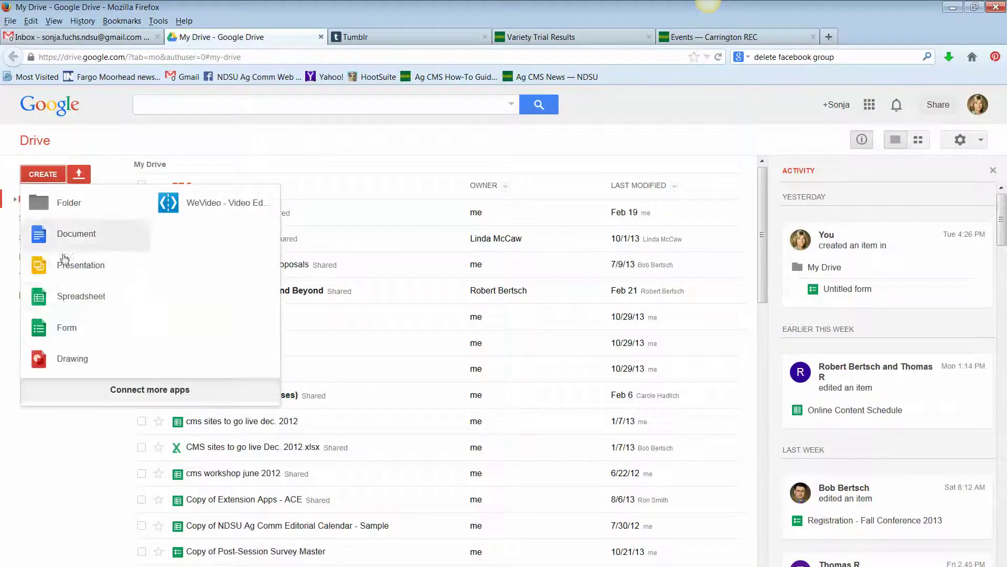
click(67, 328)
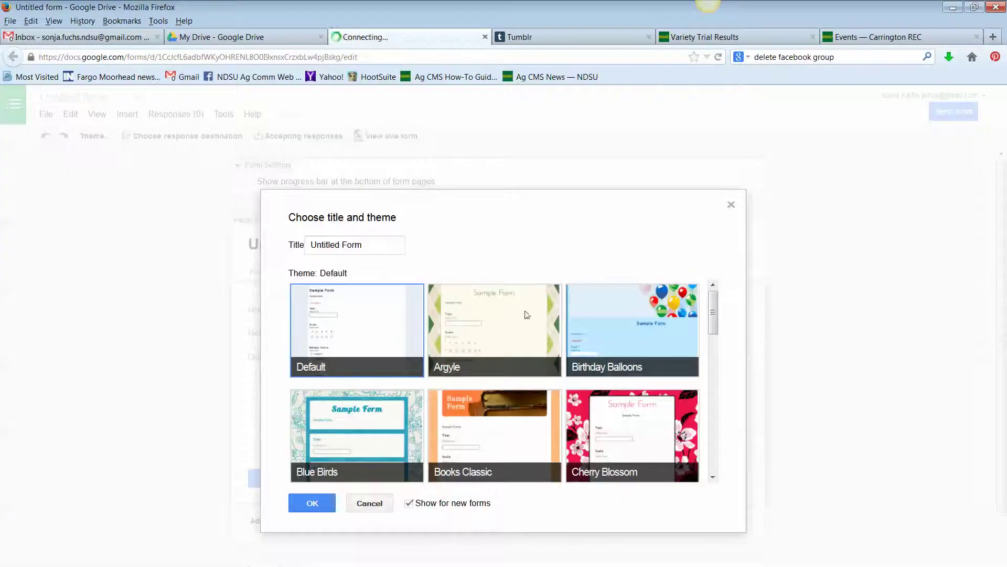
click(511, 313)
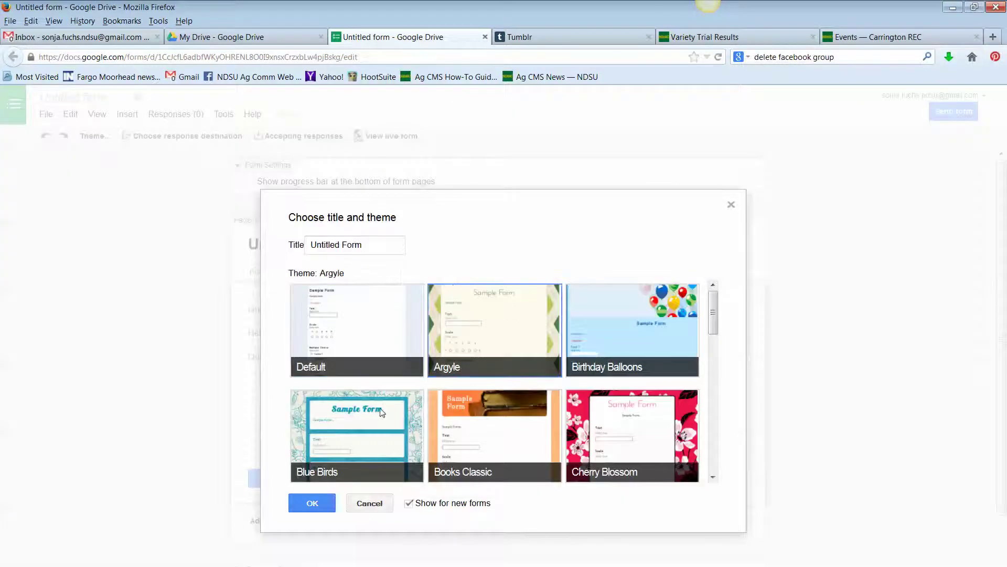
click(311, 502)
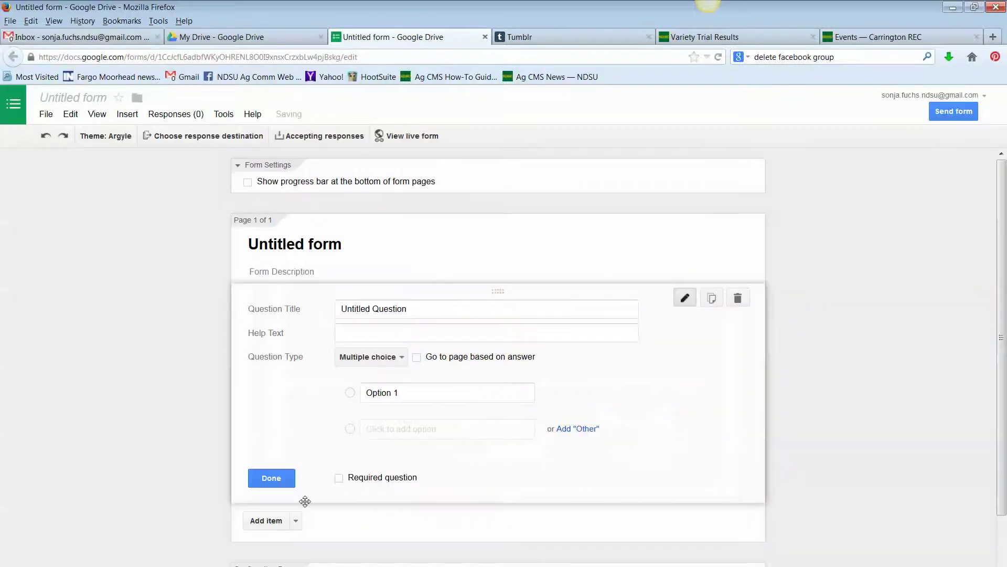
Step: Keep the first question as Multiple choice and title it 'What VT would you like to see?'
click(402, 359)
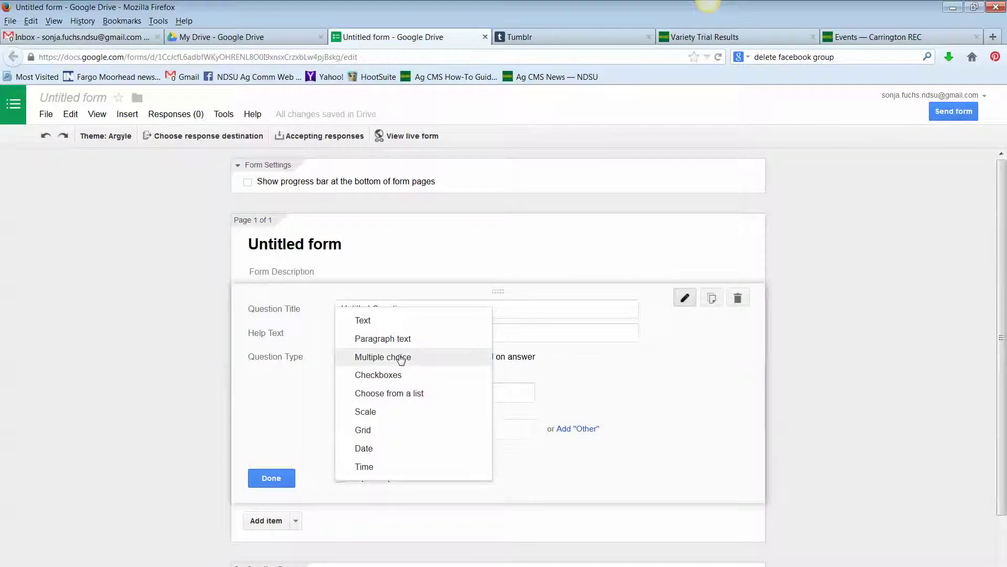
click(400, 360)
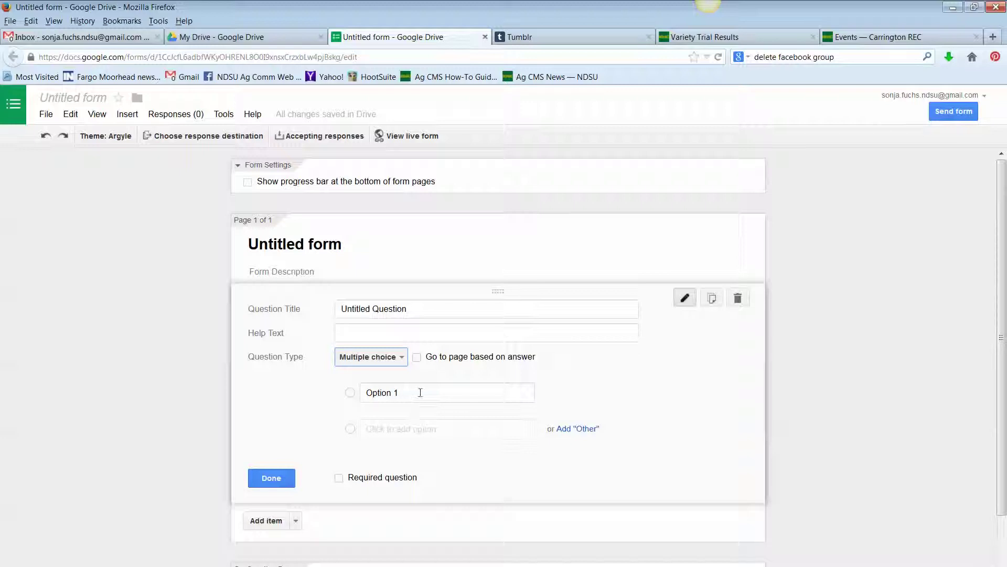
click(421, 309)
click(421, 309)
drag(411, 309, 305, 307)
text(What)
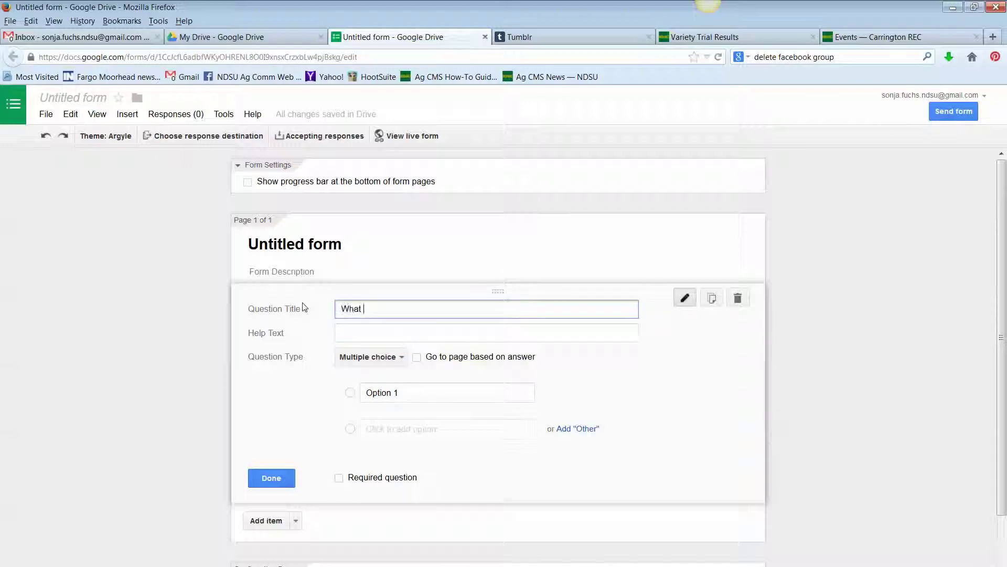
text( VT would you like to see?)
Step: Copy the ten 2013 trial-result links from the Variety Trial Results page
click(730, 36)
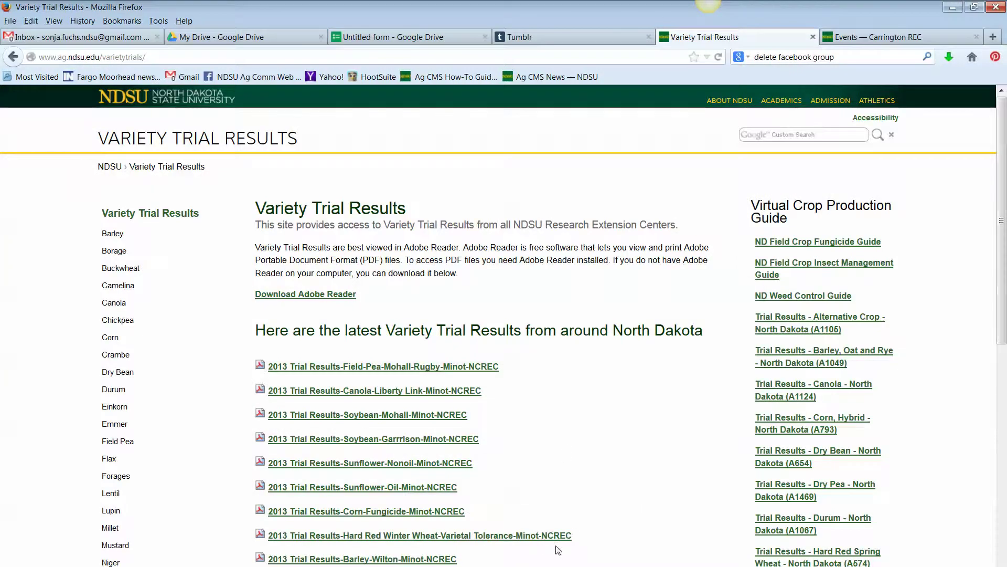
scroll(578, 498, down, 5)
drag(249, 215, 464, 445)
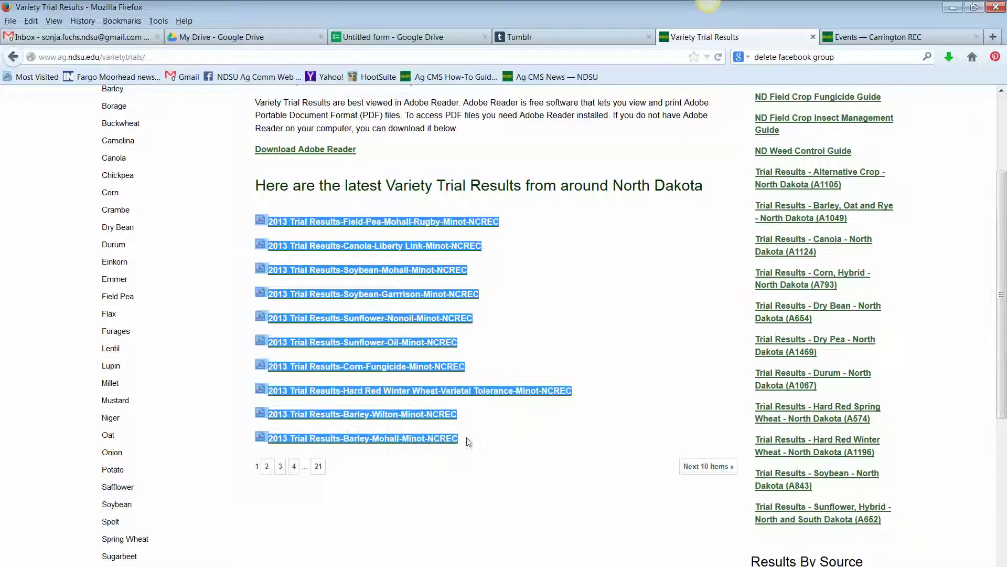
right_click(403, 295)
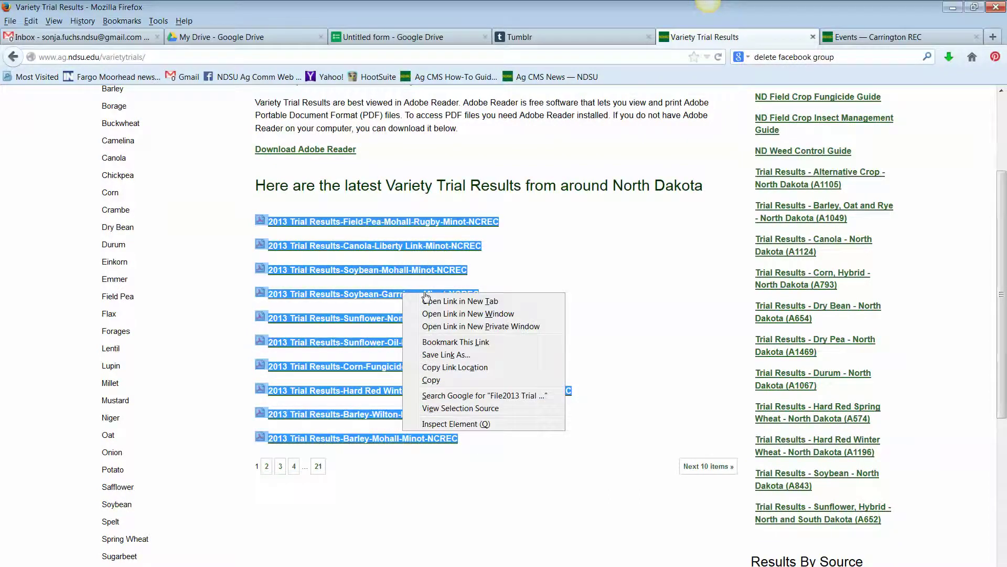
click(444, 380)
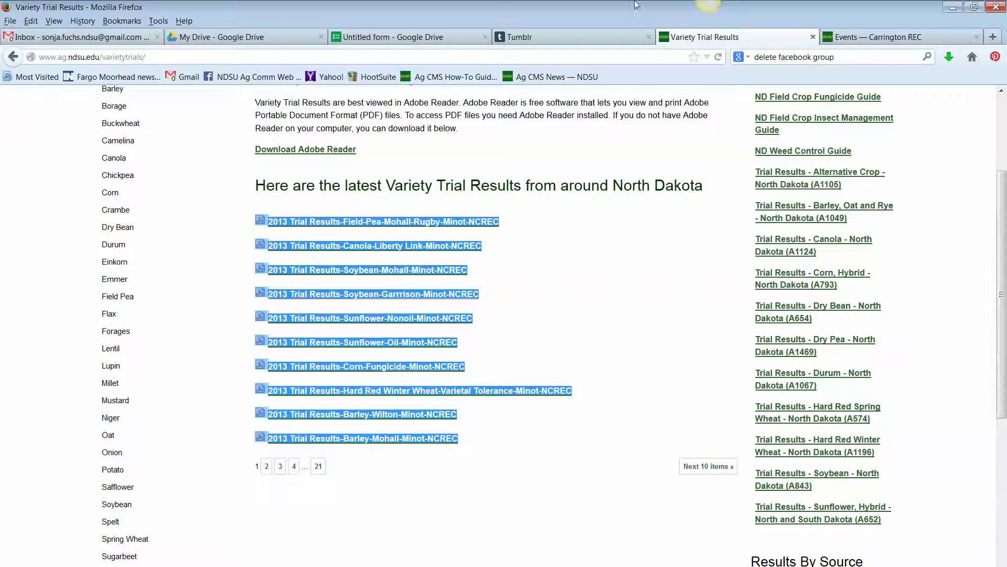
Step: Paste the links into Option 1 as the answer choices, Field-Pea through Barley-Mohall, and finish the question
click(451, 37)
click(369, 393)
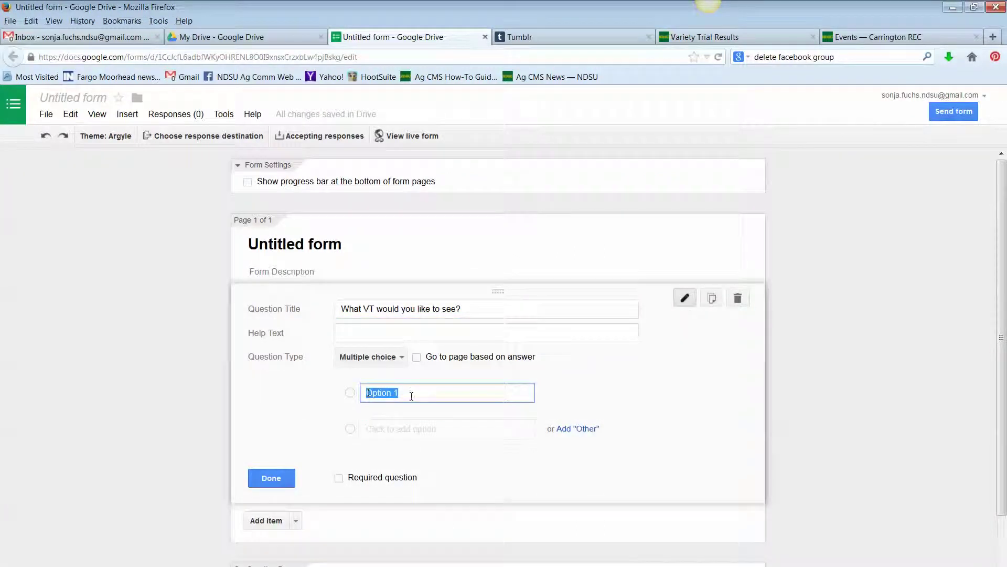
key(ctrl+v)
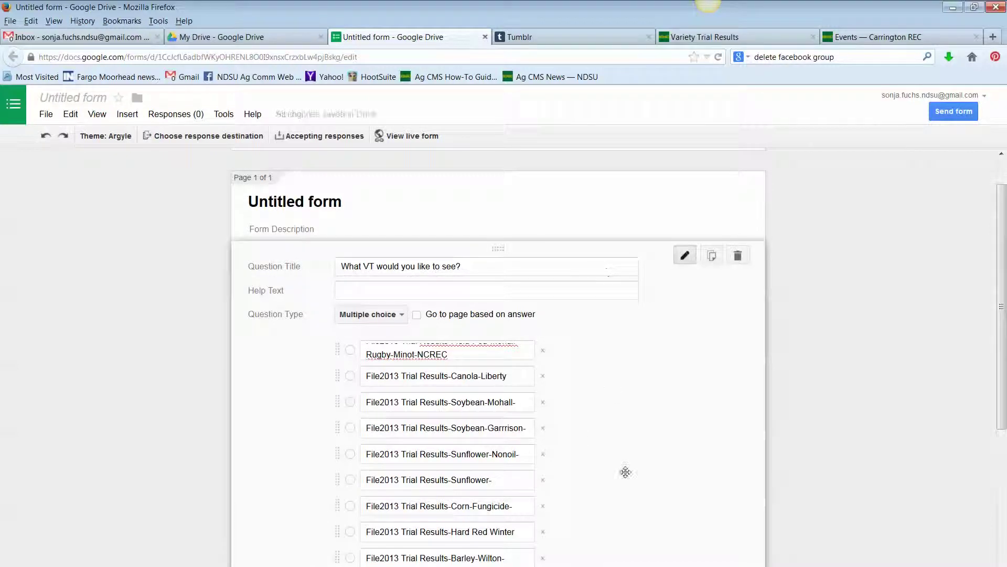
click(750, 37)
click(556, 257)
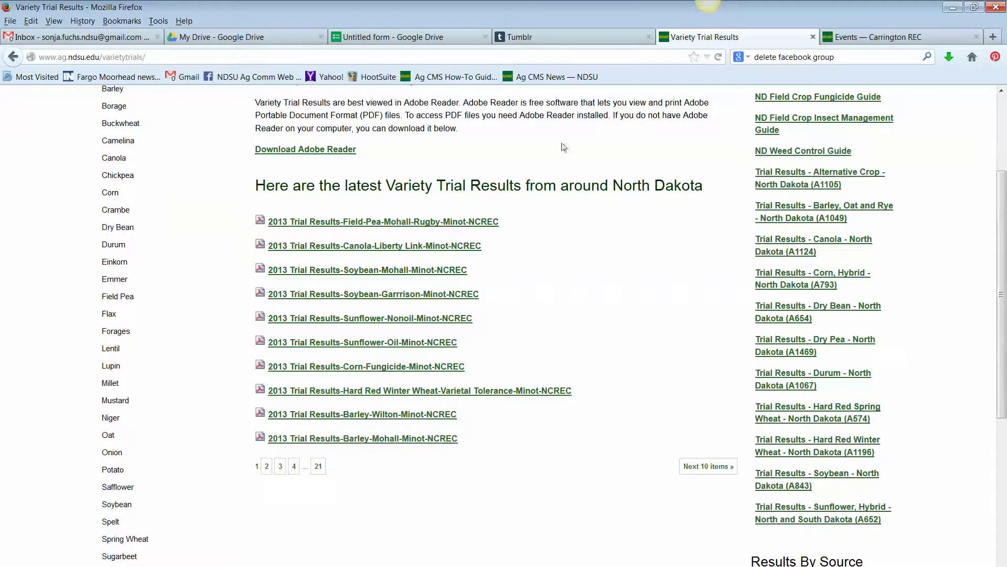
click(451, 37)
scroll(554, 460, down, 2)
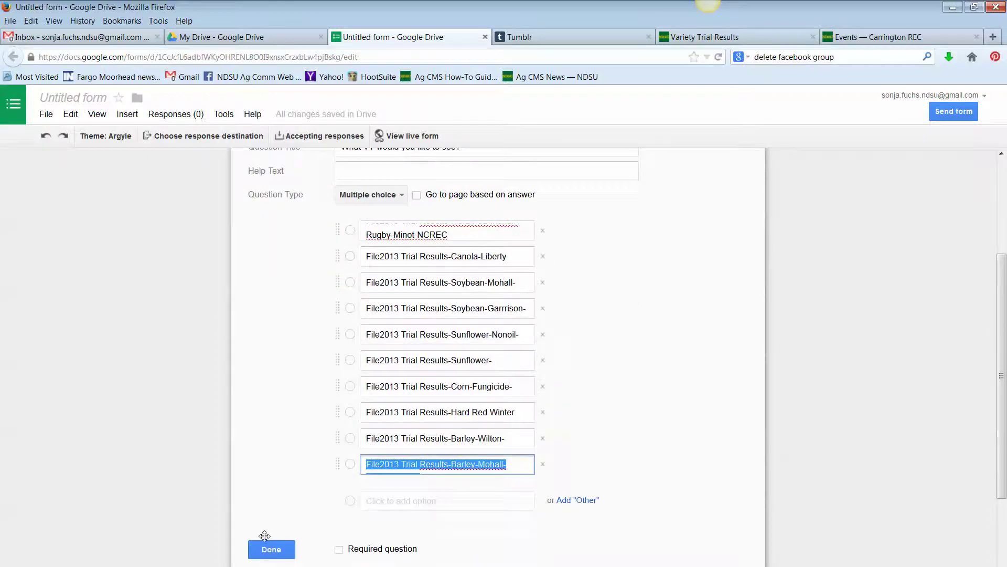
click(269, 548)
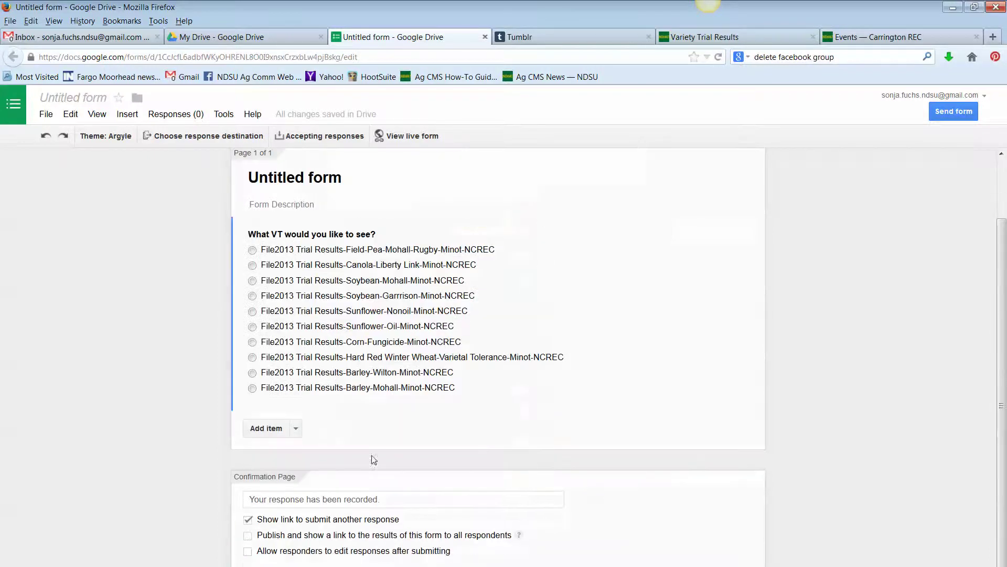
Step: Add a second question of type Checkboxes
click(267, 428)
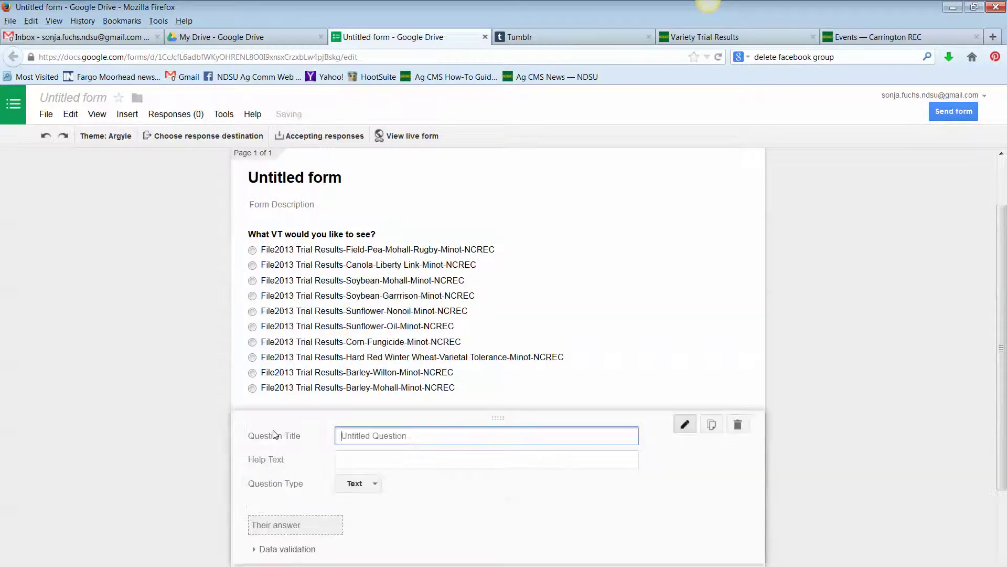
click(374, 483)
click(379, 501)
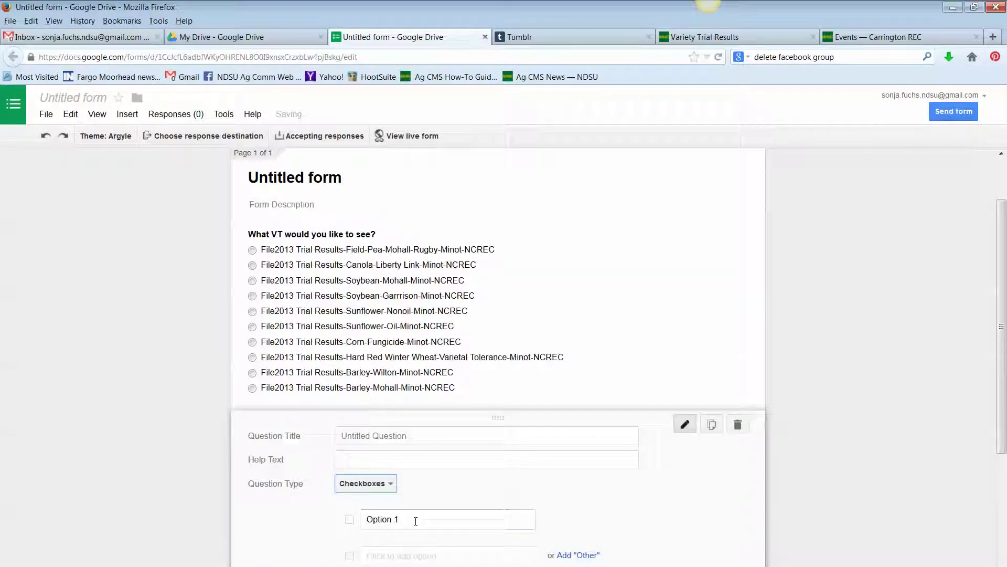
scroll(519, 409, down, 2)
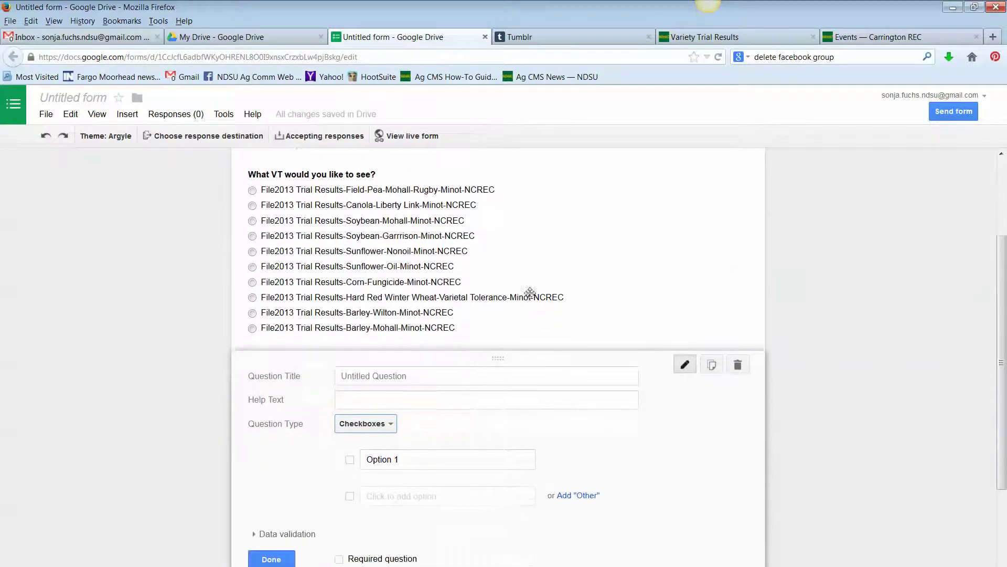
Step: Select the Past Events list on the Carrington REC events page
click(900, 41)
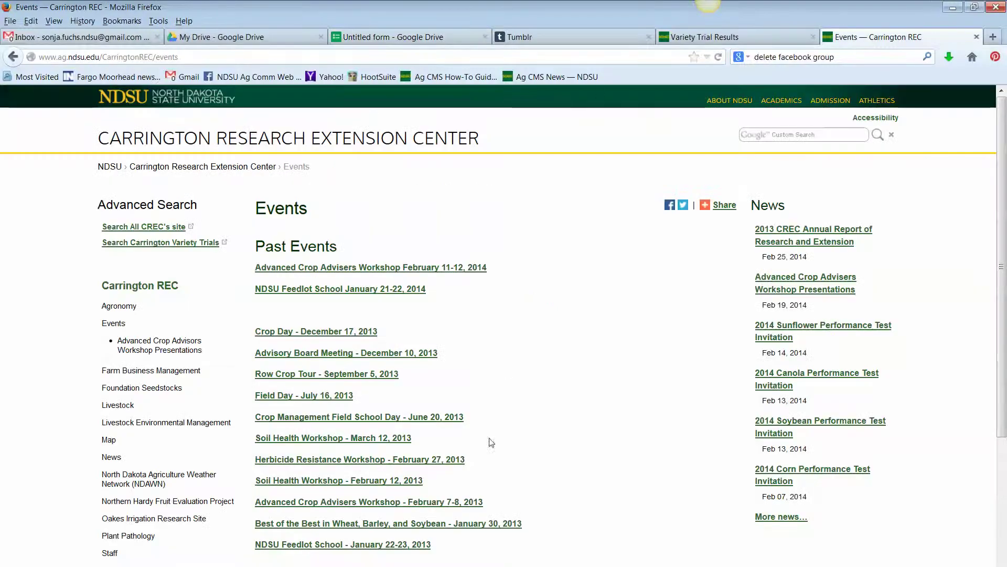
scroll(450, 256, down, 3)
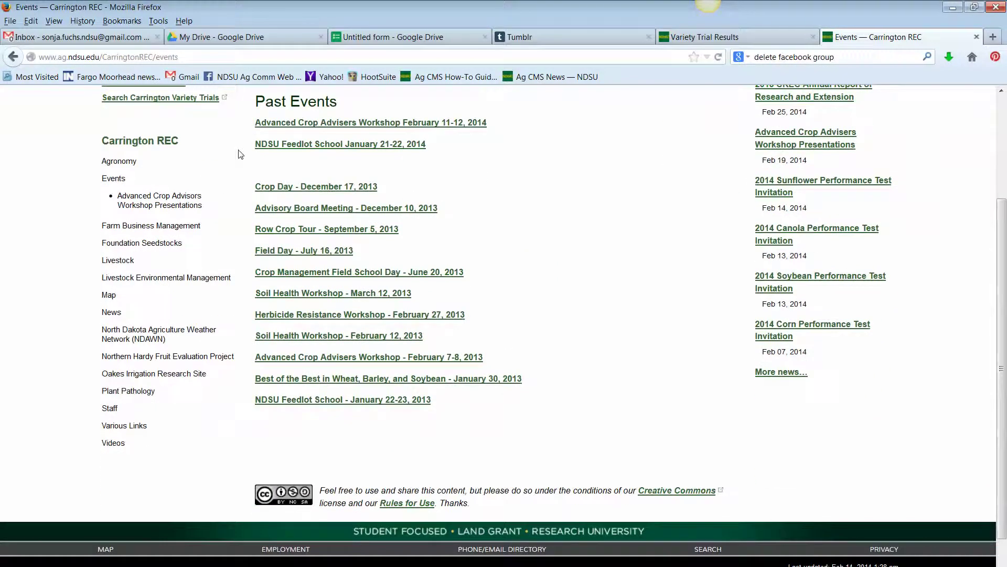
drag(253, 122, 461, 405)
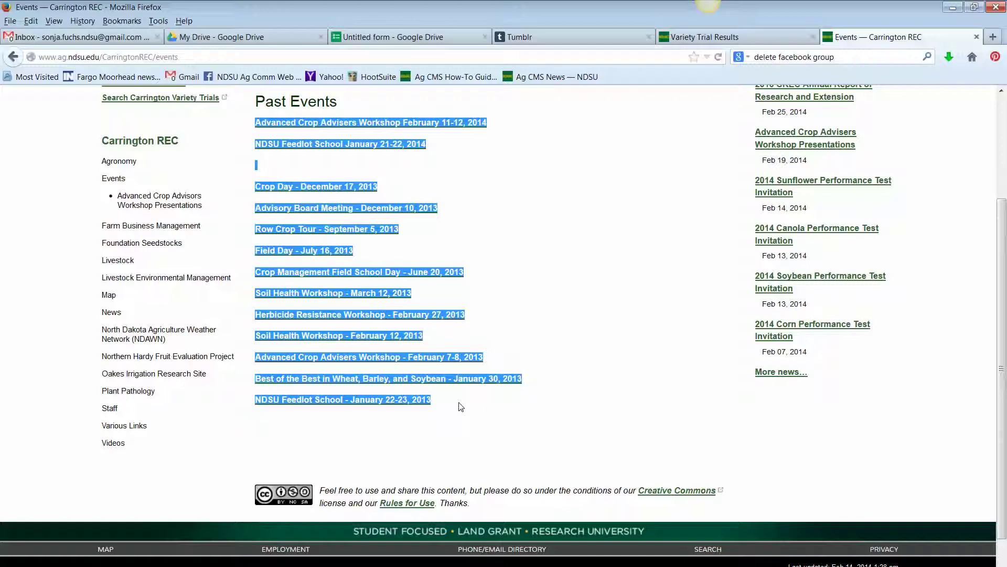
click(381, 36)
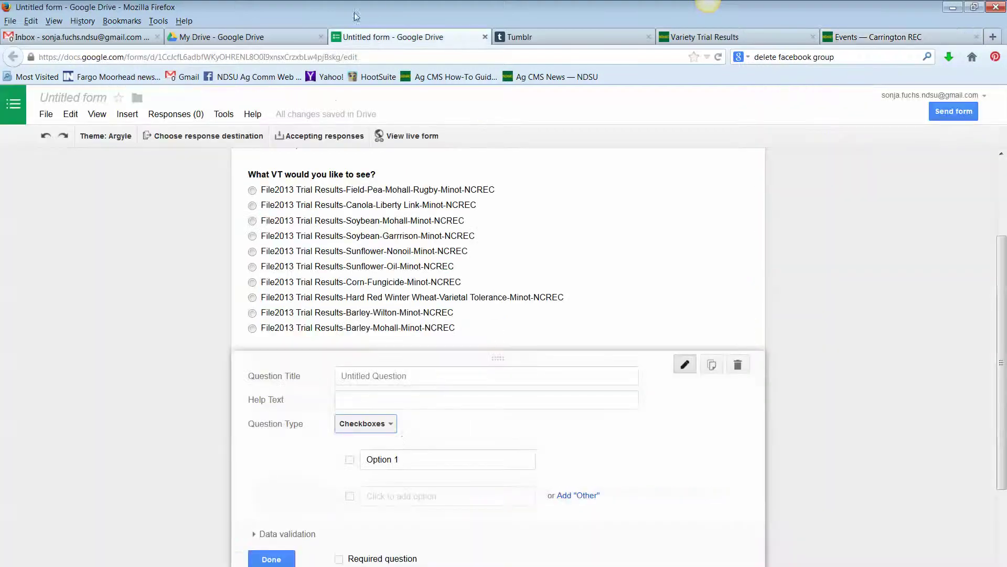
Step: Title the checkboxes question 'What evert do you want to attend'
click(368, 458)
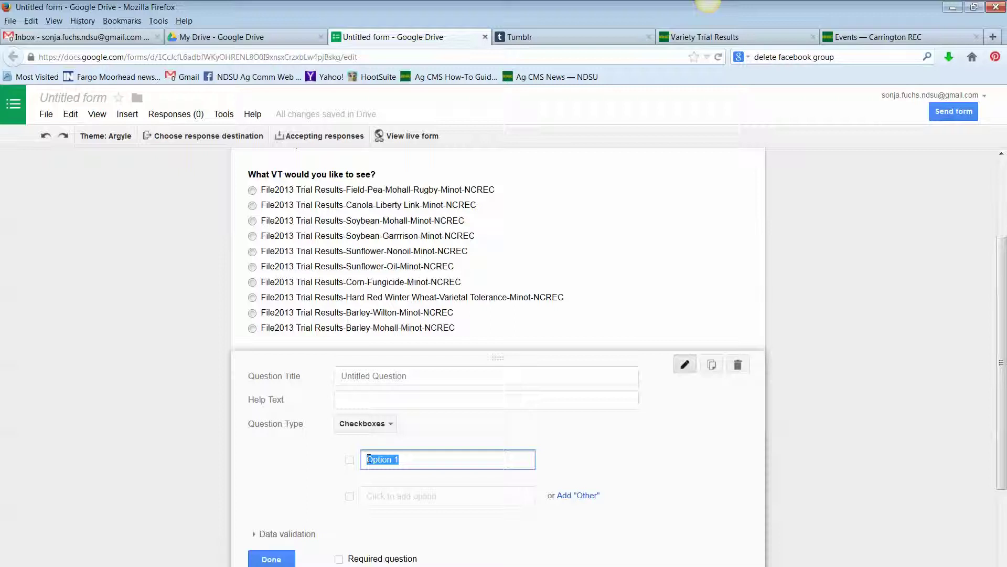
click(379, 377)
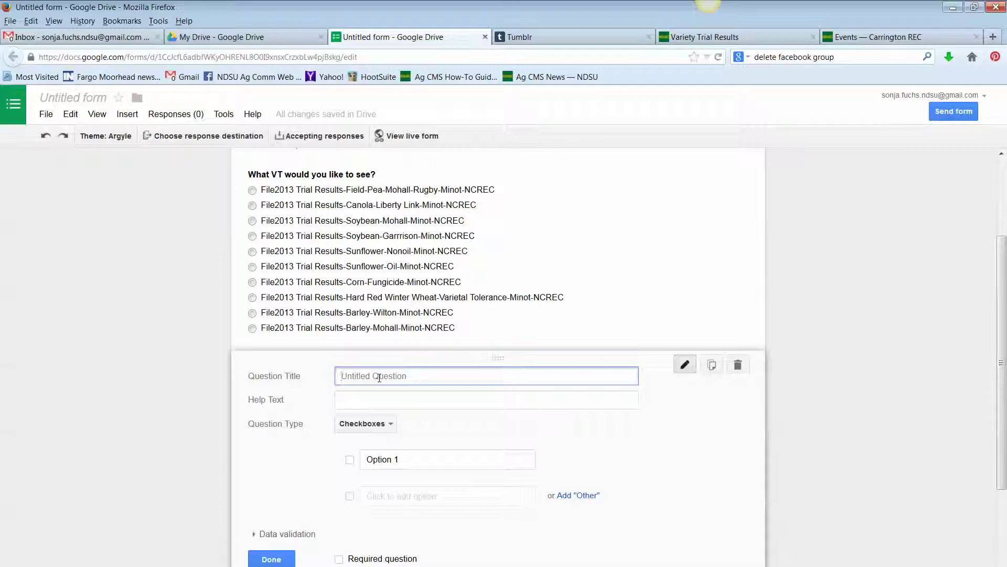
text(What ever)
text(t do you want to attend)
key(Tab)
Step: Paste the thirteen events as the checkbox options and add another question
click(367, 466)
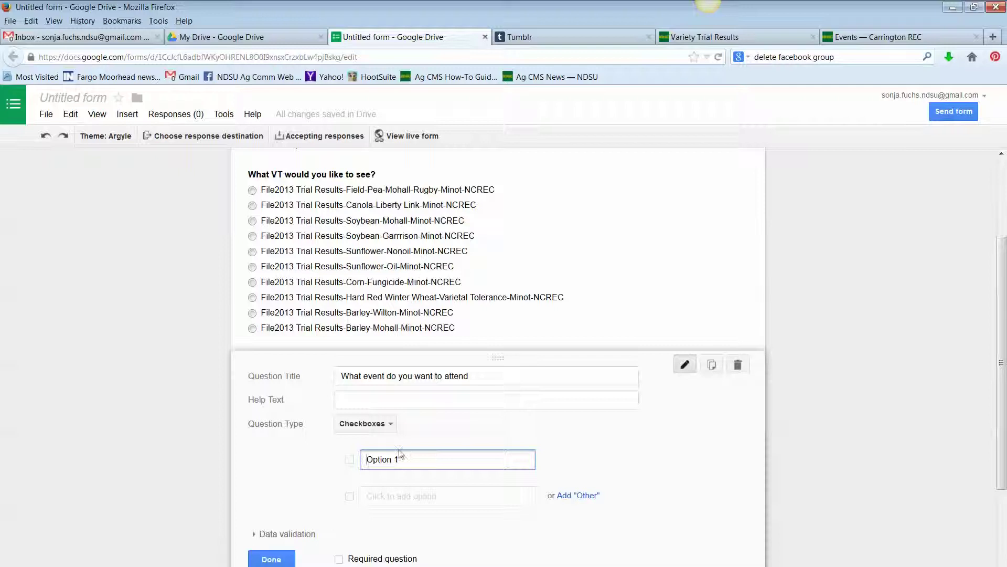
click(430, 451)
key(ctrl+v)
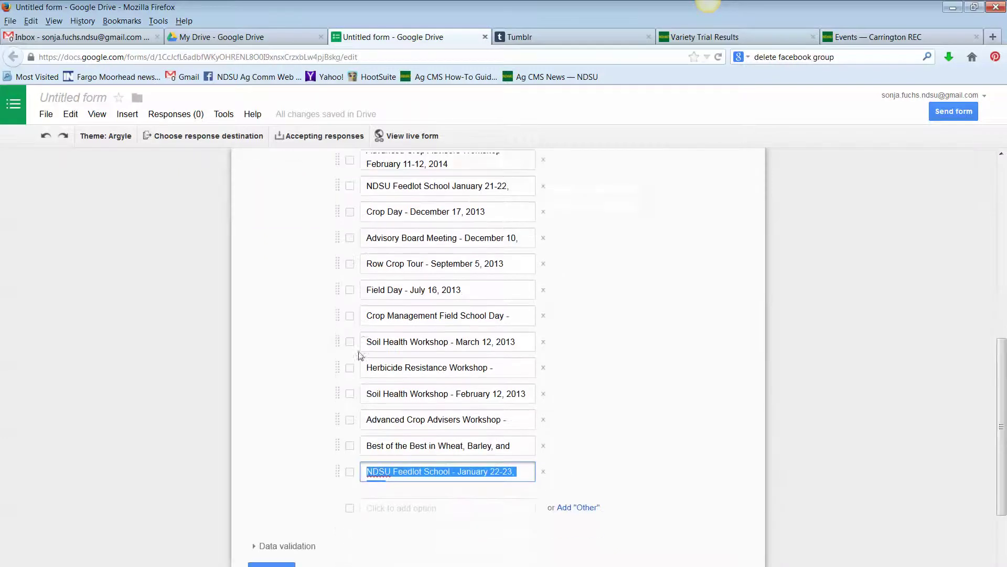
click(278, 474)
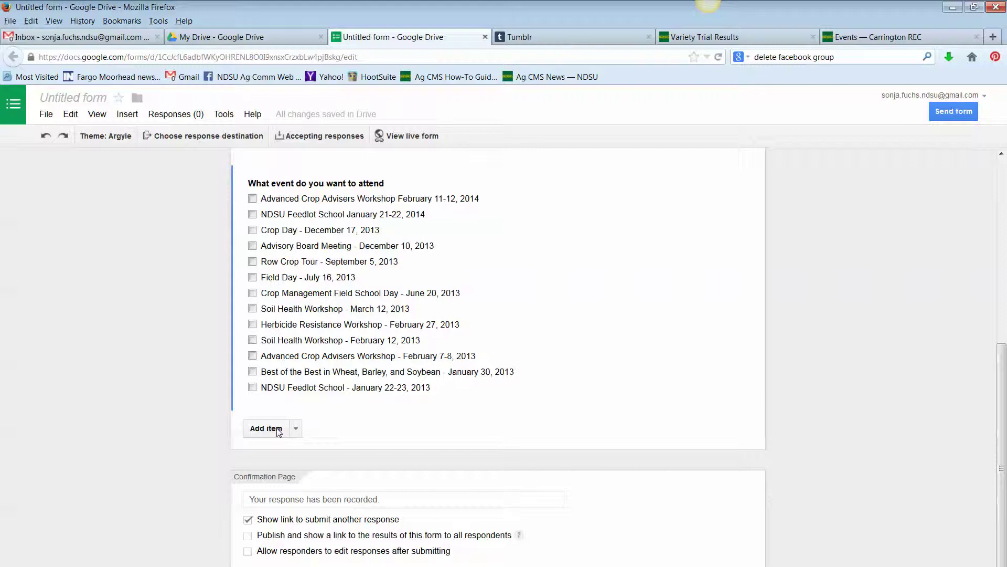
click(266, 428)
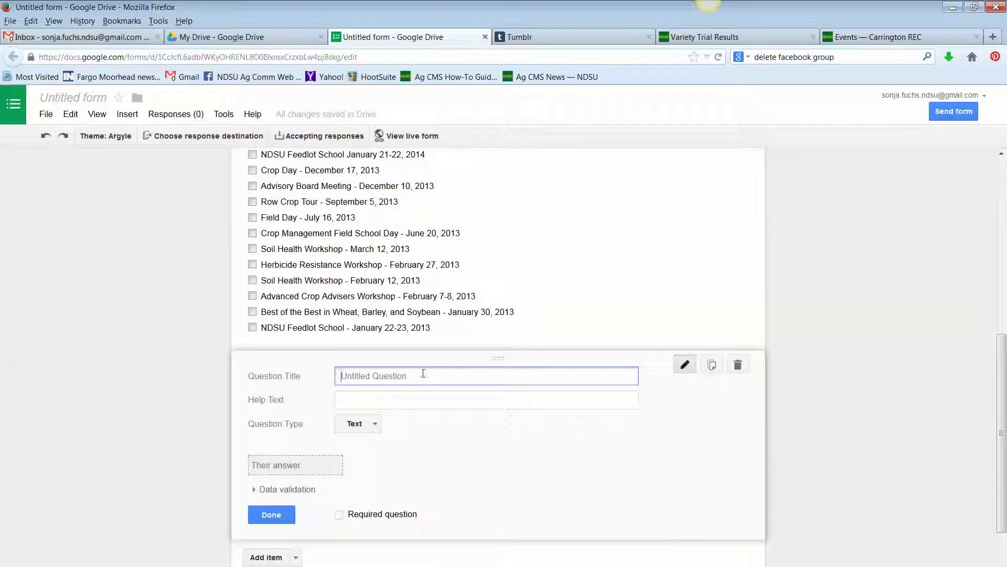
Step: Title the new question 'What ND County do you live in?' and make it Choose from a list
text(What ND County do you live in?)
key(Tab)
click(371, 423)
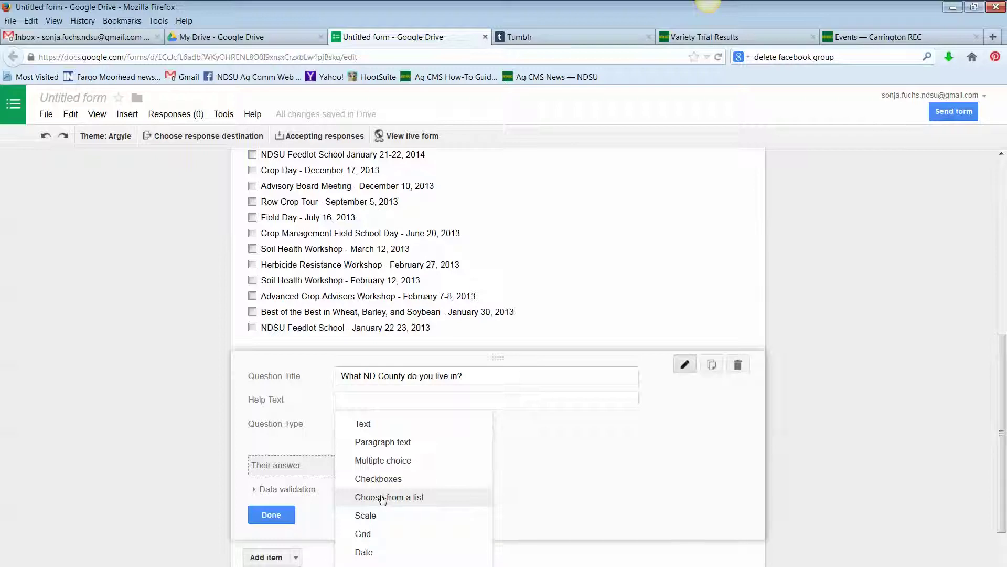
click(382, 498)
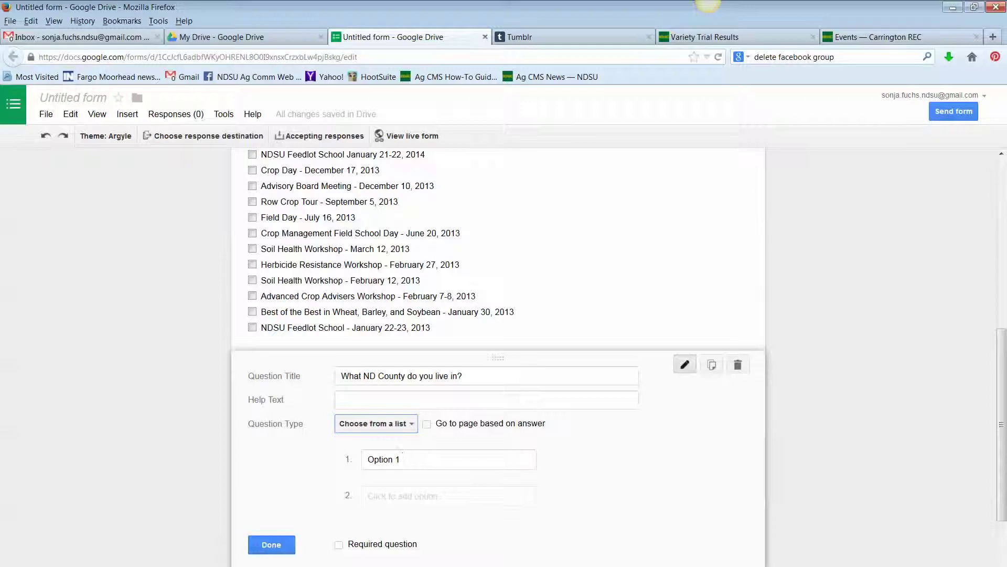
Step: Copy the county names from Word and paste them as the dropdown options
key(alt+Tab)
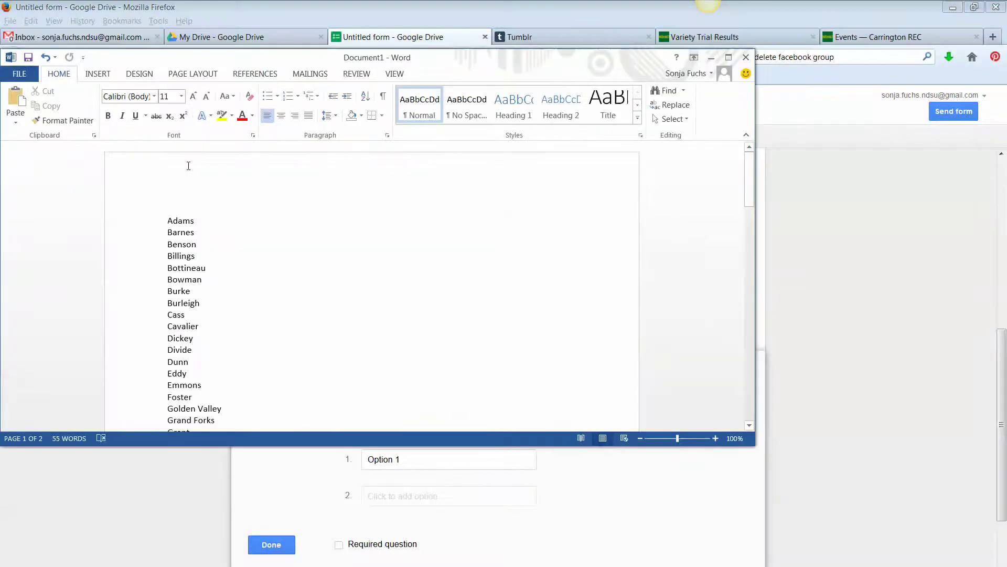
key(ctrl+a)
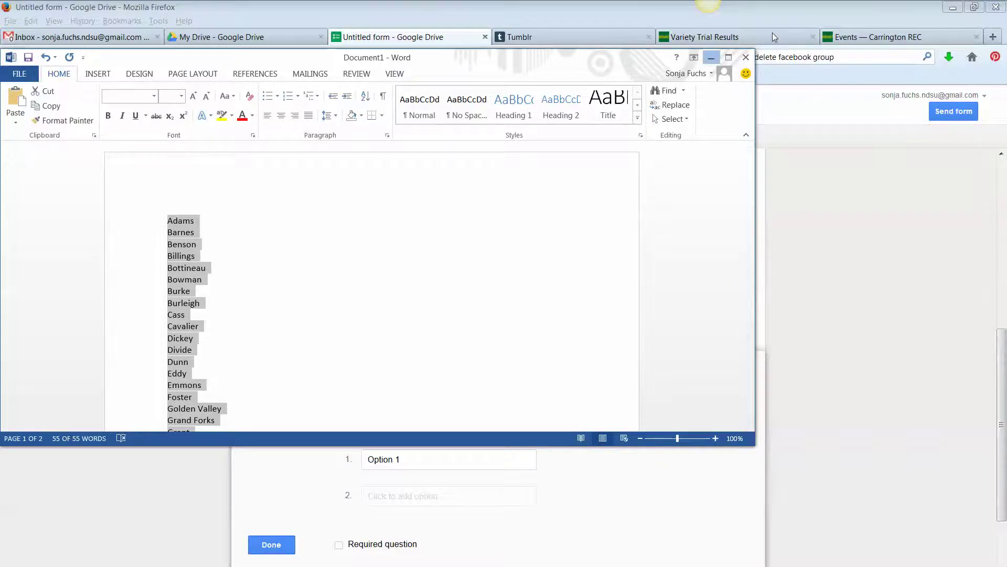
key(alt+Tab)
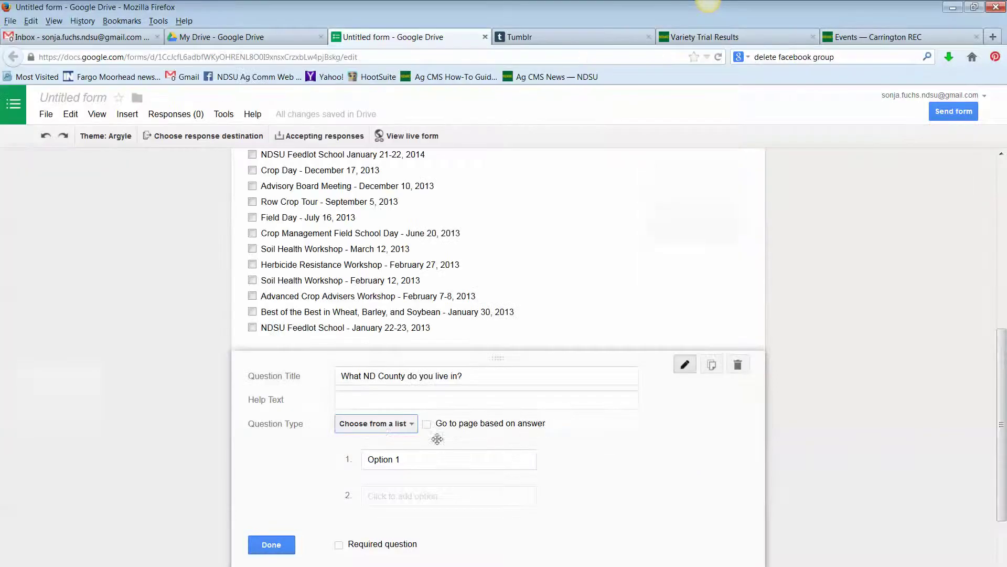
click(370, 457)
text(Adams Barnes Benson Billings Bottineau Bowman Burke Burleigh Cass Cavalier Dickey Divide Dunn Eddy Emmons Foster Golden Valley Grand Forks Grant Griggs Hettinger Kidder LaMoure Logan McHenry McIntosh McKenzie McLean Mercer Morton Mountrail Nelson Oliver Pembina Pierce Ramsey Ransom Renville Richland Rolette Sargent Sheridan Sioux Slope Stark Steele Stutsman Towner Traill Walsh Ward Wells Williams)
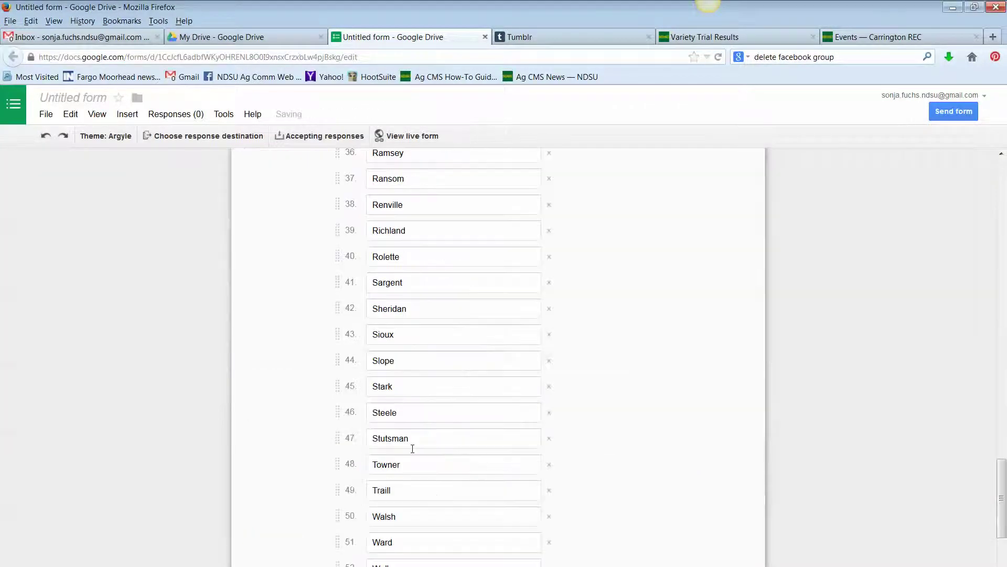
Step: Finish the county question, now 53 counties through Williams, and open the live form
scroll(412, 449, up, 8)
middle_click(411, 448)
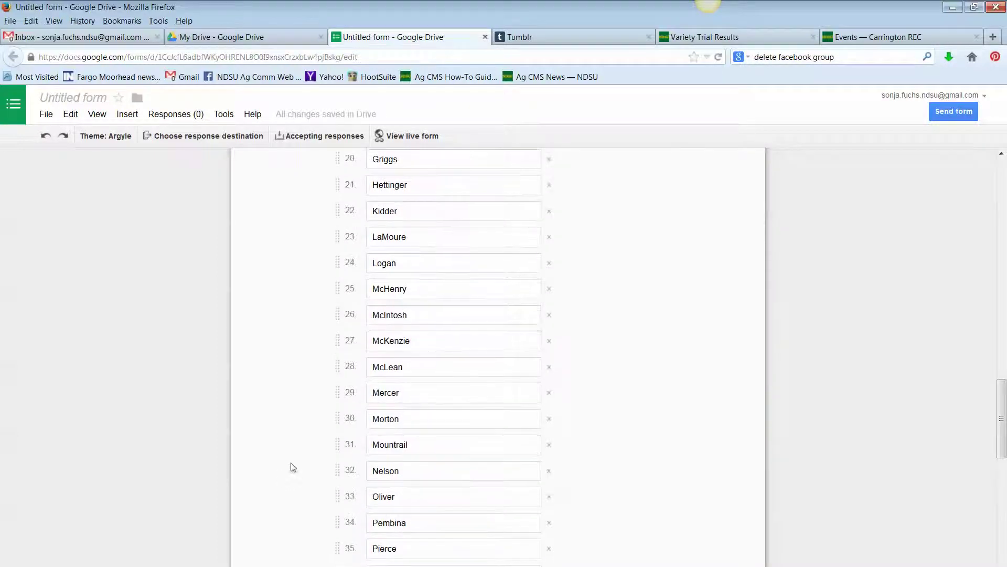
scroll(294, 470, up, 8)
scroll(295, 470, down, 12)
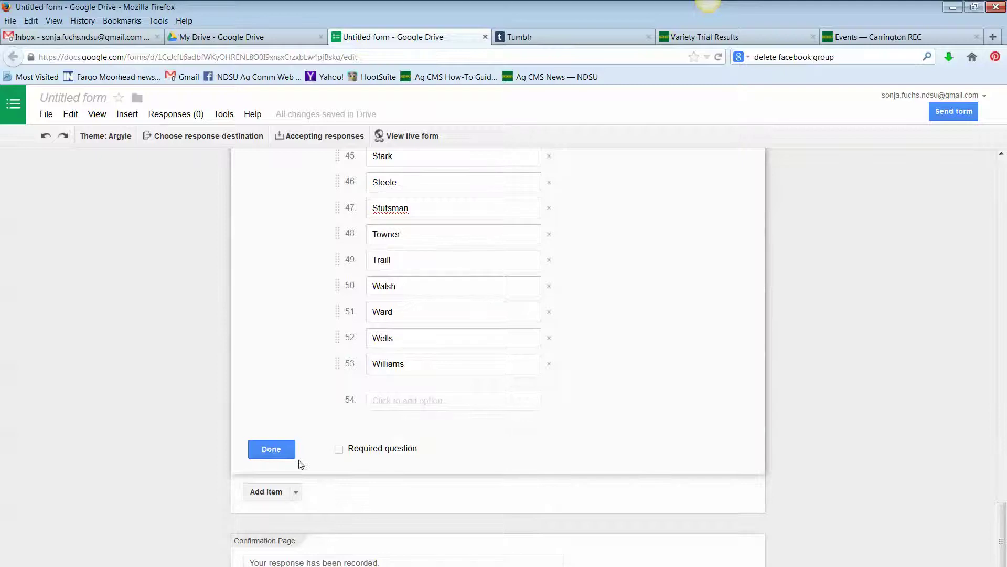
click(279, 451)
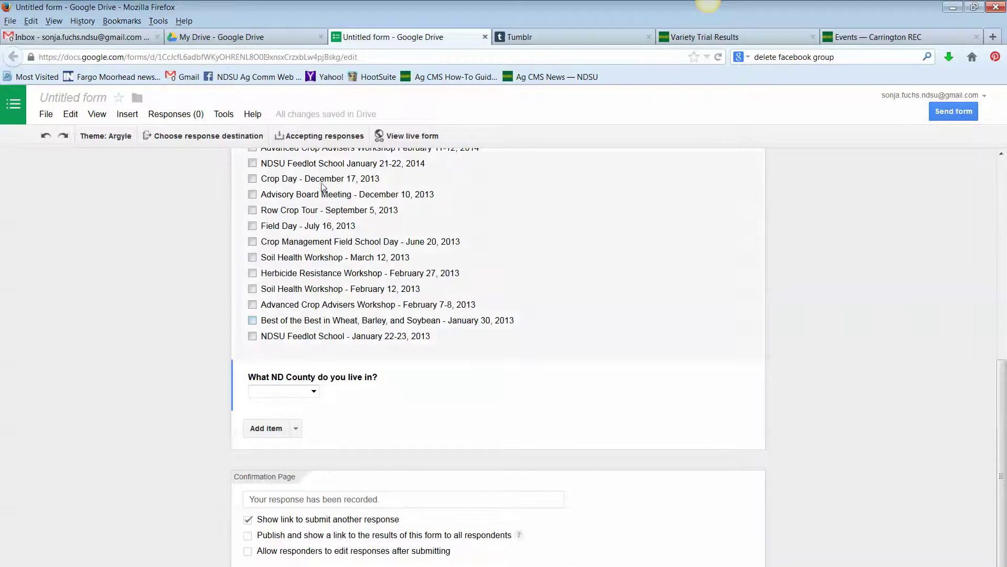
click(399, 136)
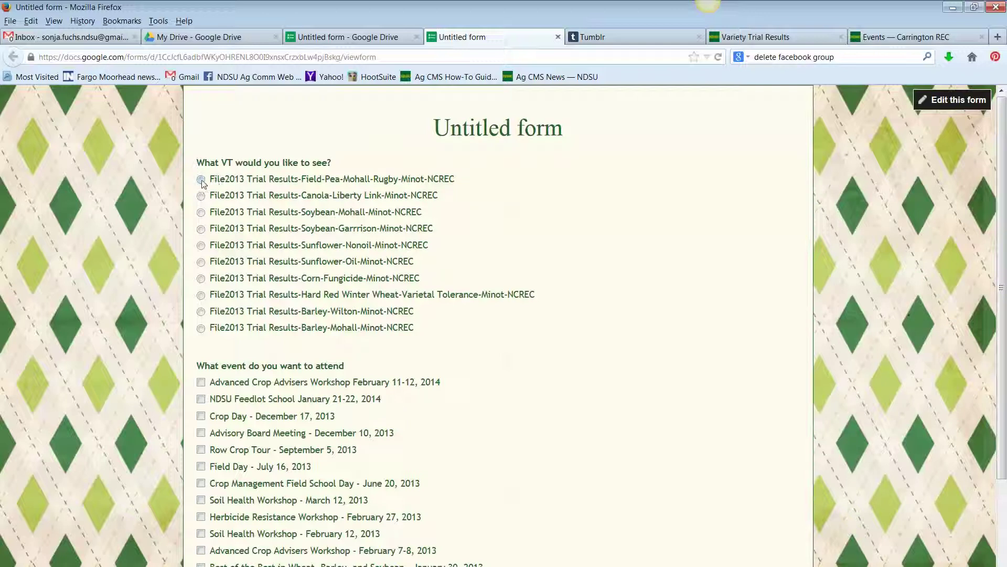
Step: On the live form, pick the Field-Pea-Mohall-Rugby-Minot-NCREC trial and tick four events, including Crop Day and Row Crop Tour
click(201, 245)
click(201, 180)
scroll(512, 442, down, 5)
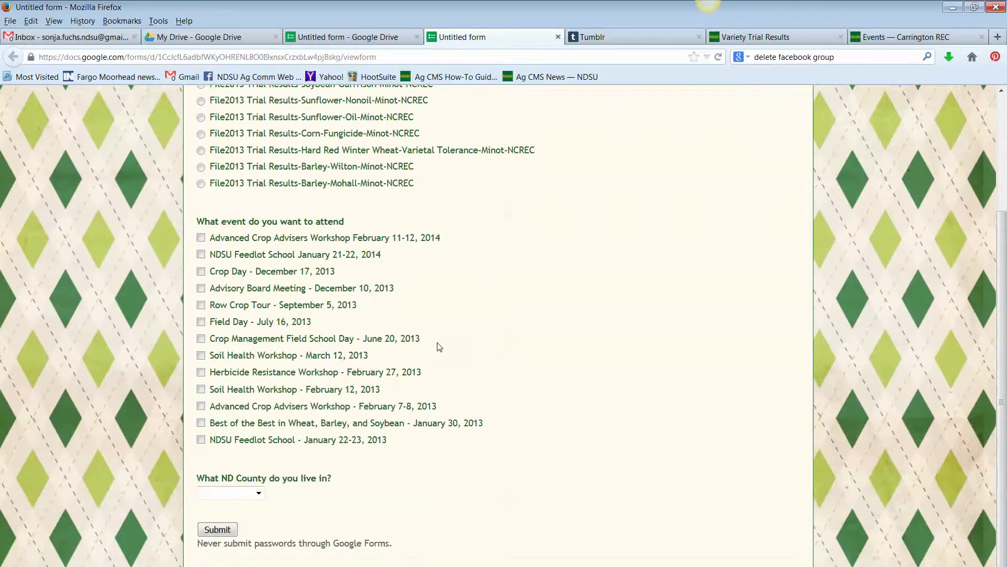
click(201, 237)
click(201, 254)
click(201, 271)
click(201, 304)
Step: Answer the county question with Stark
click(259, 492)
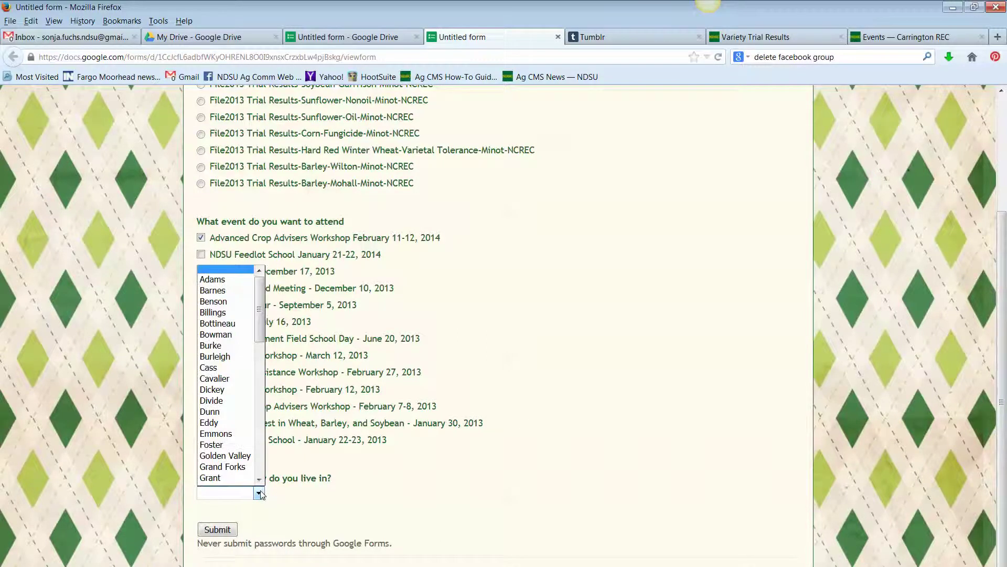
scroll(262, 472, down, 10)
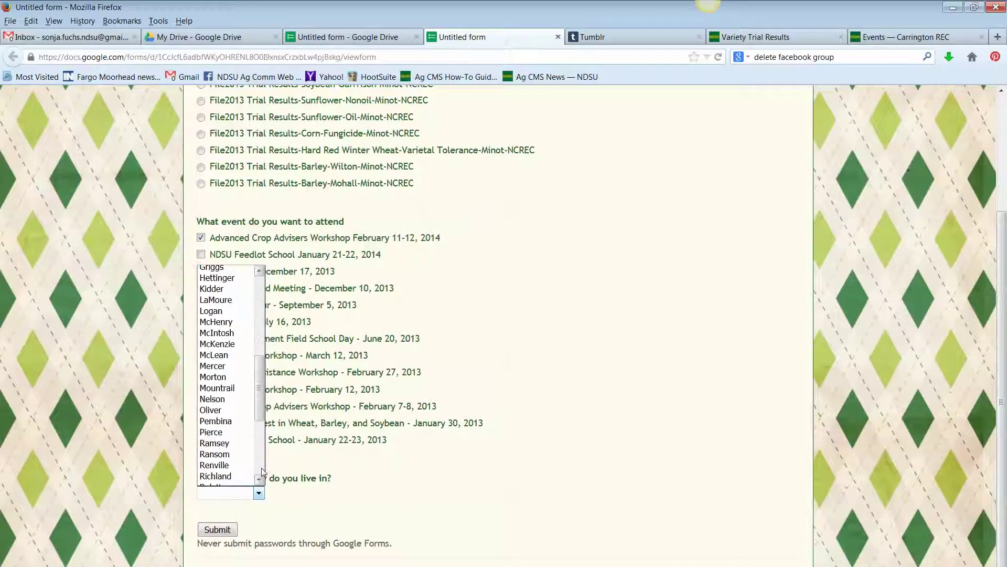
drag(262, 471, 258, 448)
click(212, 415)
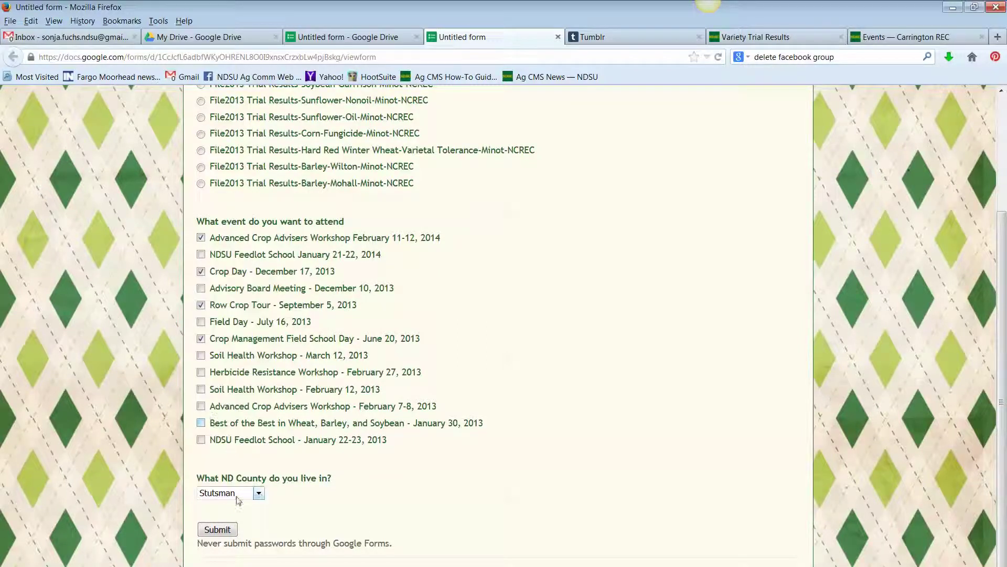
click(256, 497)
click(224, 394)
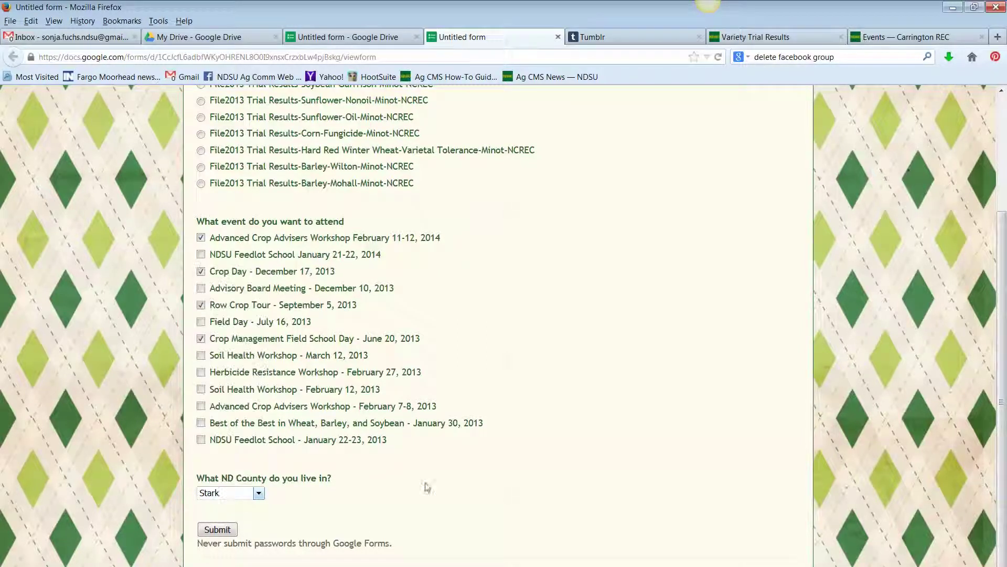